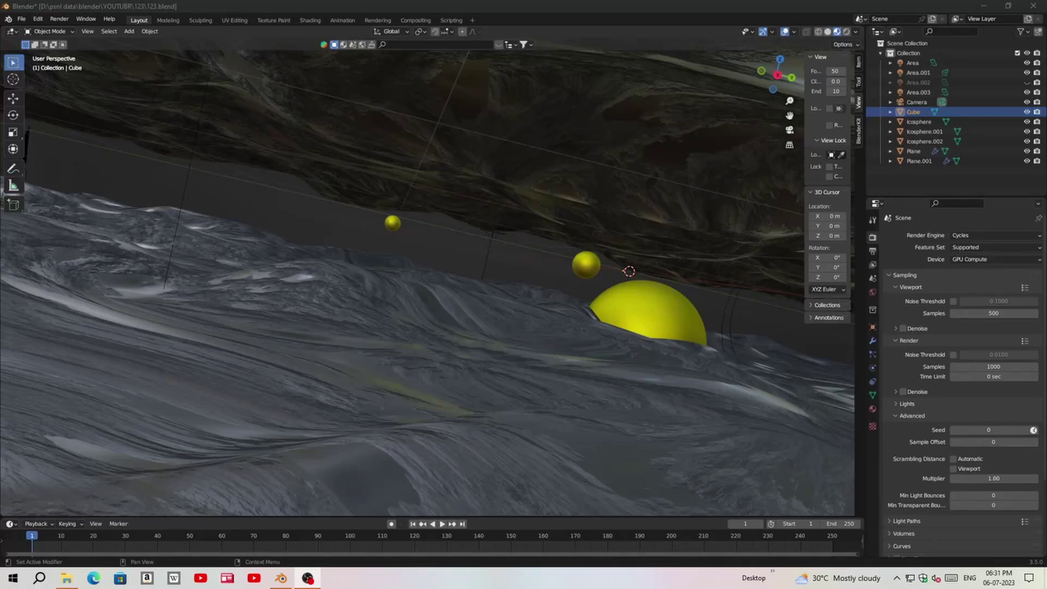
Inspect the Plane.001 and Plane terrain objects each in Local view.
mouse_move(626, 248)
middle_down()
mouse_move(595, 243)
mouse_move(614, 182)
middle_up()
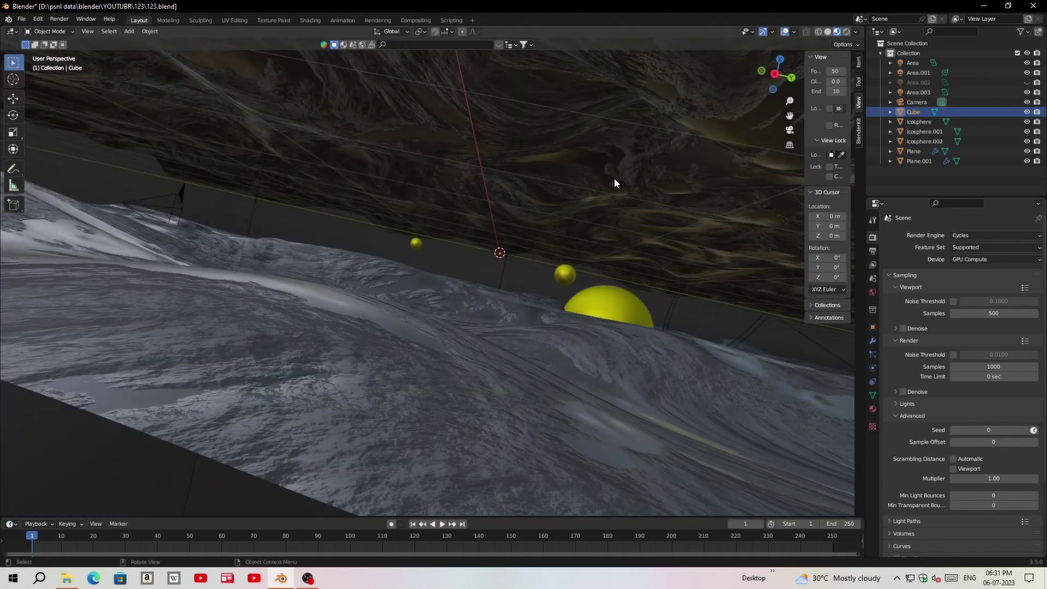
click(615, 181)
key(KP_Divide)
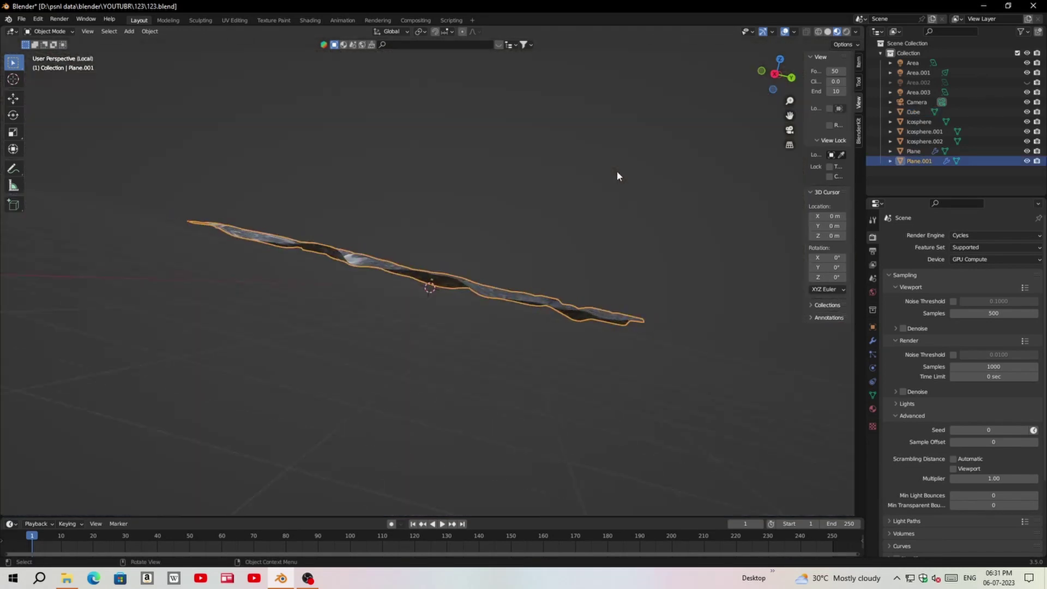
mouse_move(616, 170)
middle_down()
mouse_move(483, 256)
mouse_move(512, 198)
mouse_move(432, 344)
mouse_move(452, 332)
mouse_move(457, 313)
mouse_move(440, 314)
mouse_move(417, 351)
mouse_move(388, 369)
mouse_move(437, 253)
mouse_move(400, 352)
middle_up()
key(KP_Divide)
click(450, 310)
key(KP_Divide)
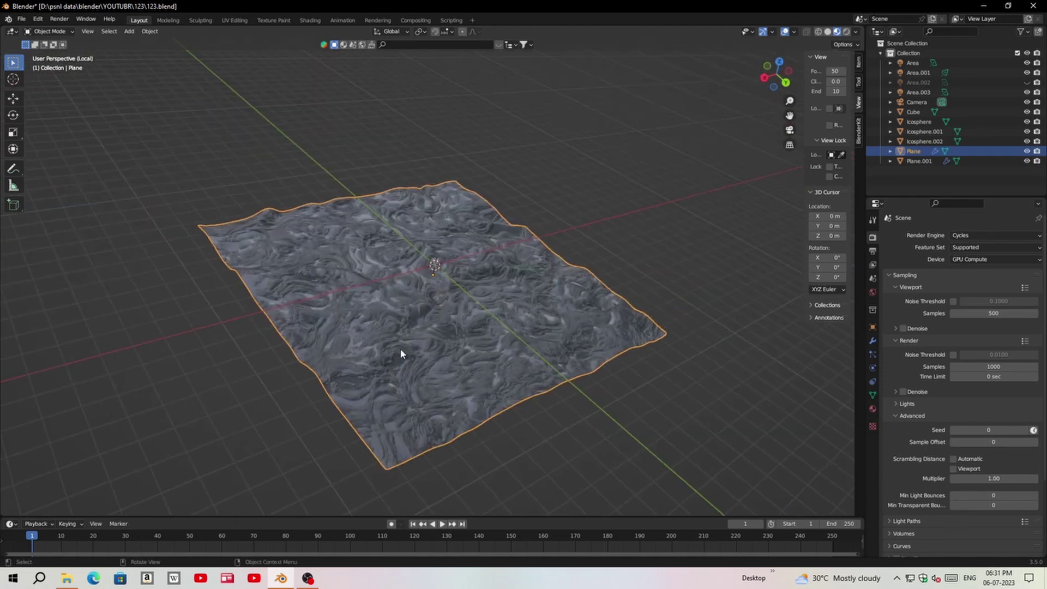
key(KP_Divide)
Inspect the large yellow Icosphere in Local view, then return to the full scene.
click(597, 293)
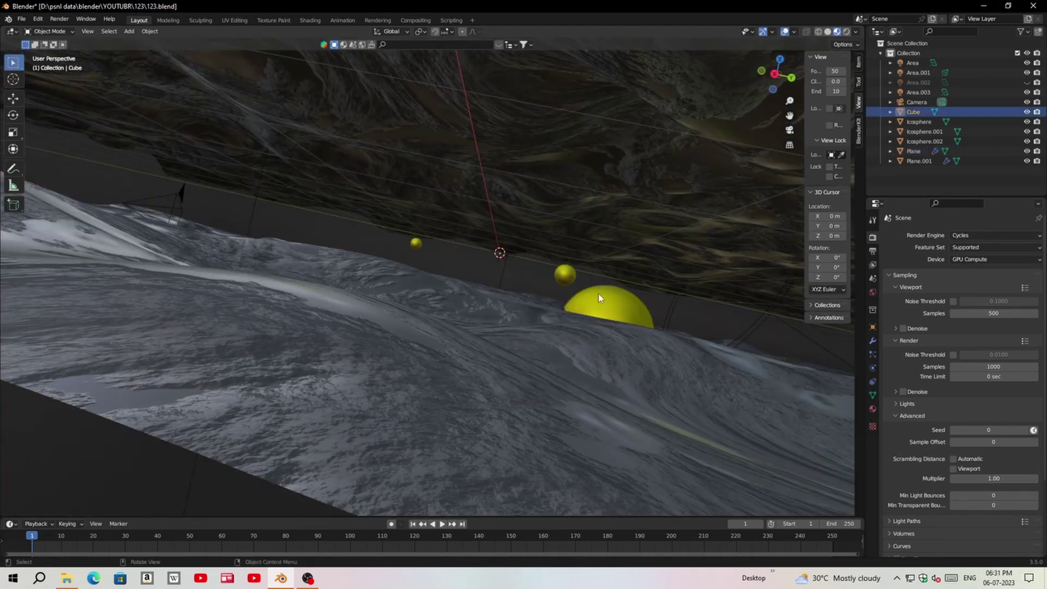
key(KP_Divide)
mouse_move(548, 315)
middle_down()
mouse_move(470, 386)
mouse_move(551, 283)
middle_up()
key(KP_Divide)
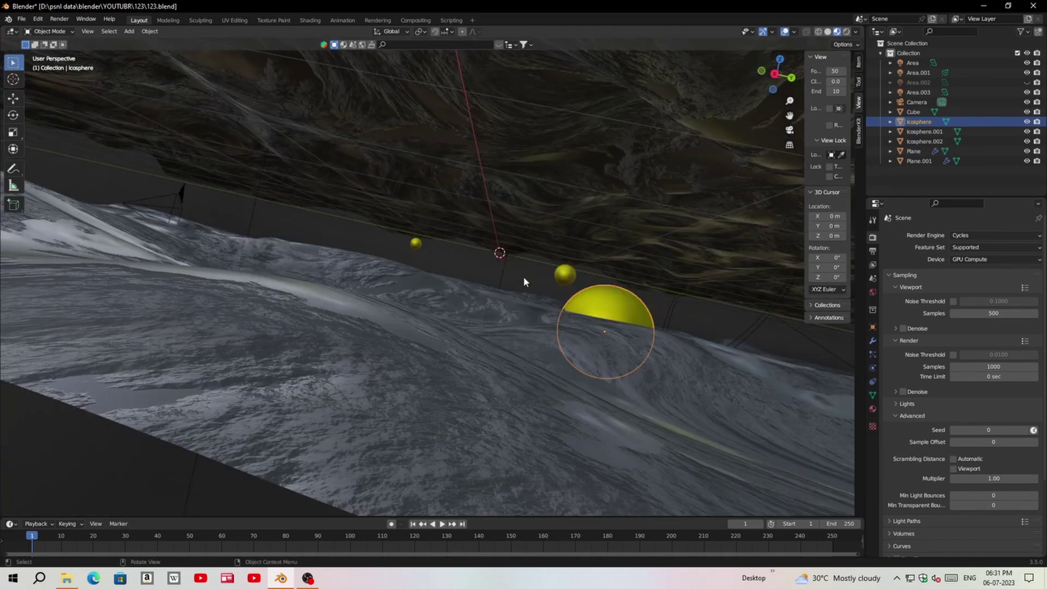
Frame the Cube, zoom in, and look through the scene camera.
click(579, 286)
key(KP_Decimal)
scroll(589, 299, up, 3)
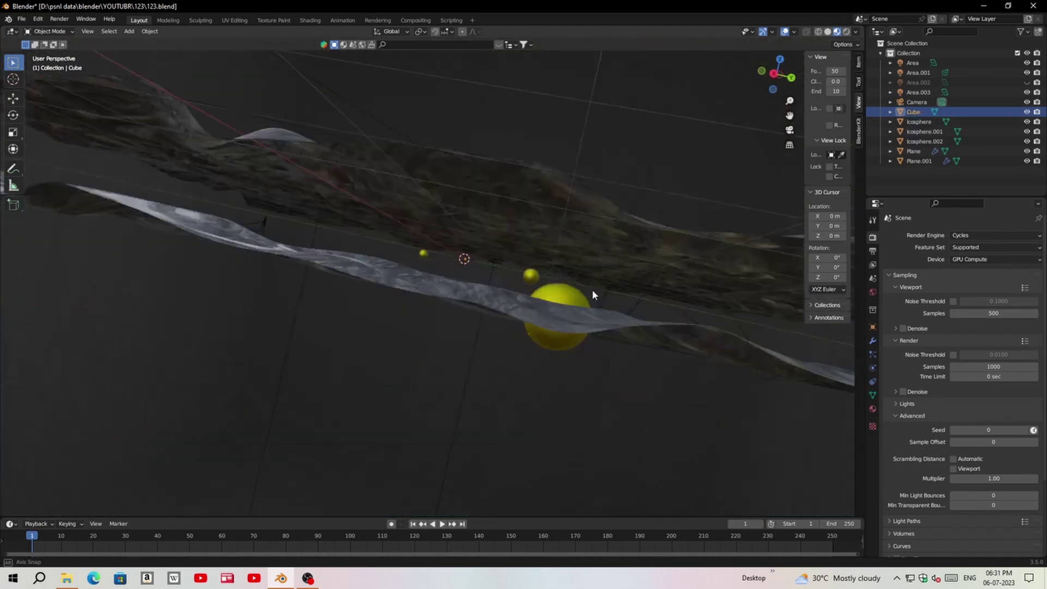
scroll(591, 295, up, 2)
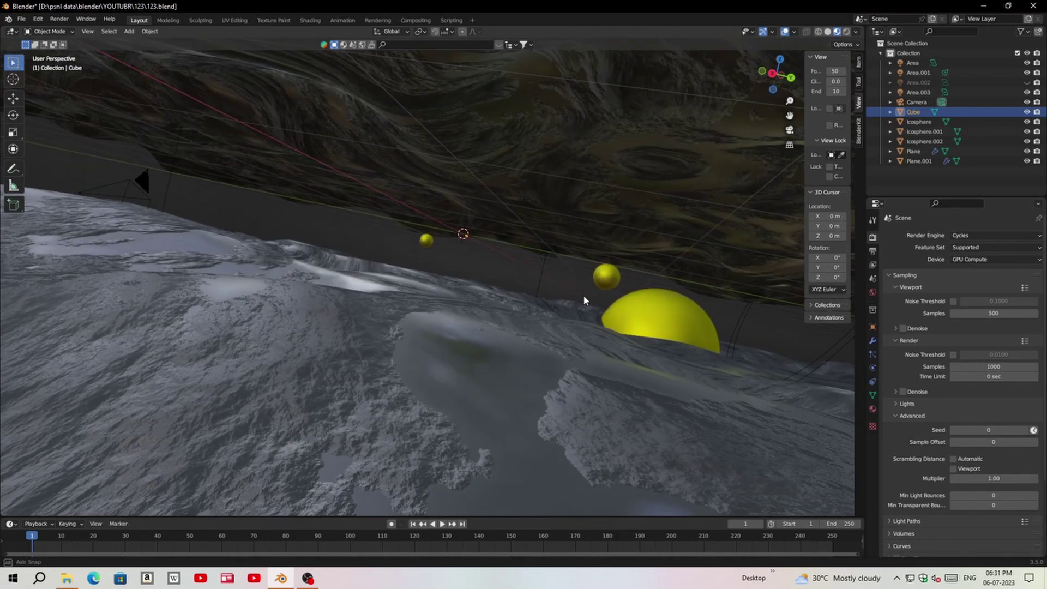
key(KP_0)
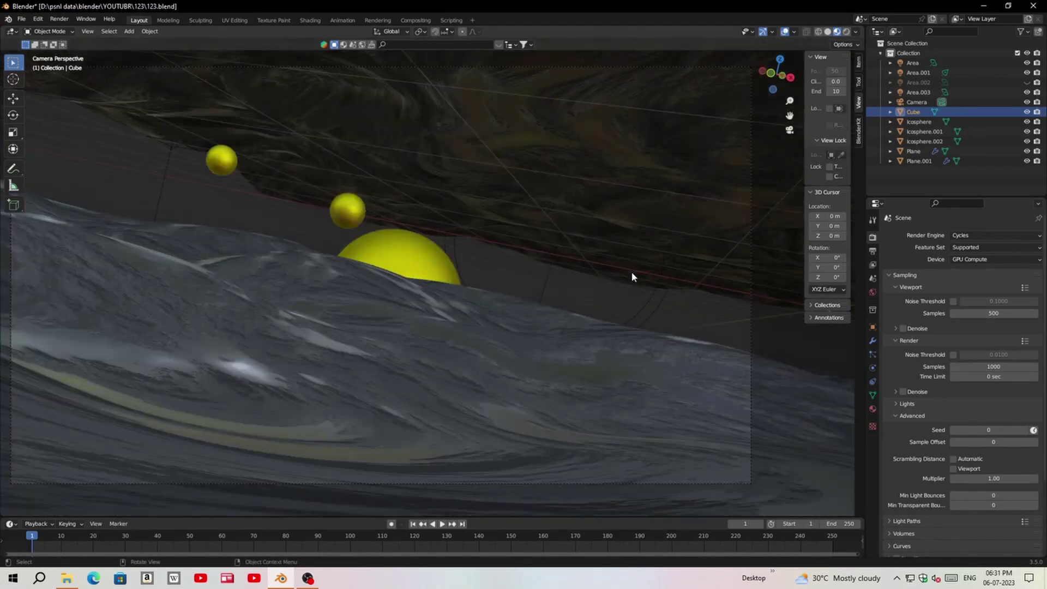
Switch the viewport to Rendered shading in Cycles and check the Output properties.
click(846, 31)
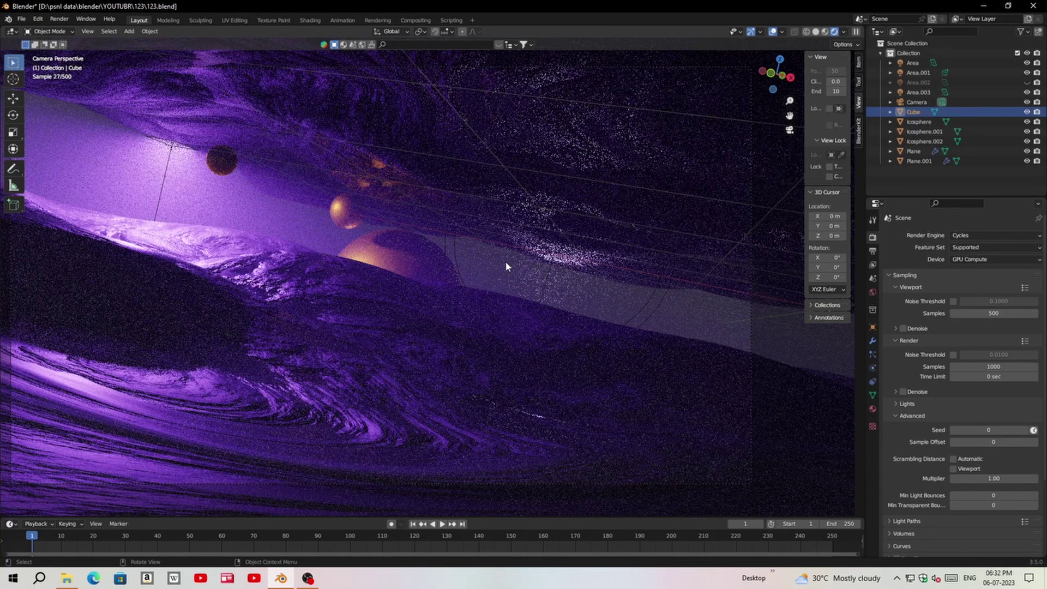
click(873, 251)
click(873, 240)
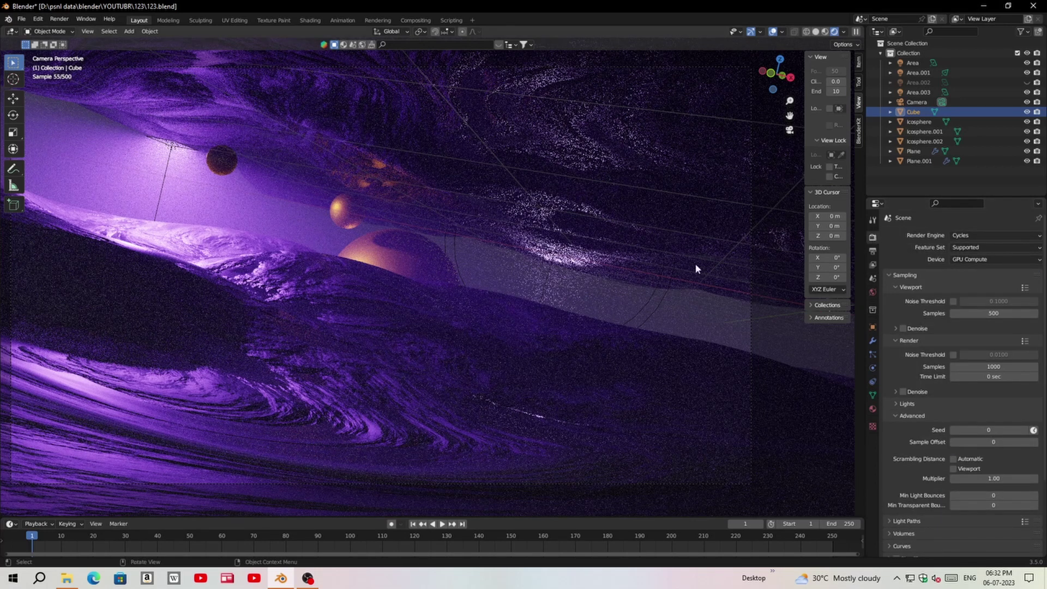
Orbit around the rendered scene to view the golden spheres from other angles.
mouse_move(695, 264)
middle_down()
mouse_move(502, 271)
mouse_move(538, 269)
mouse_move(525, 276)
middle_up()
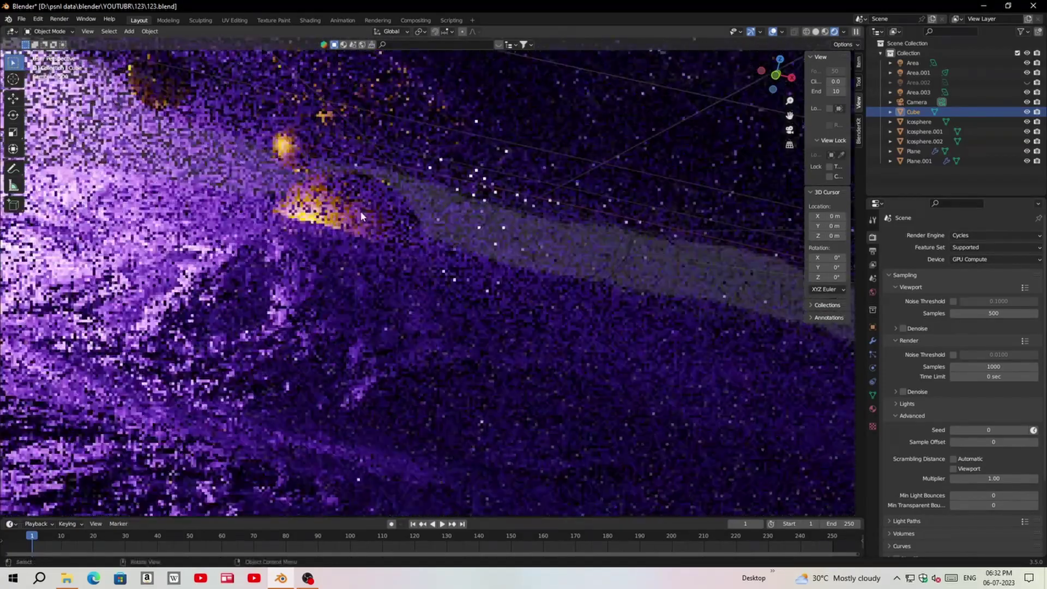
mouse_move(359, 211)
middle_down()
mouse_move(345, 219)
mouse_move(696, 315)
mouse_move(538, 286)
middle_up()
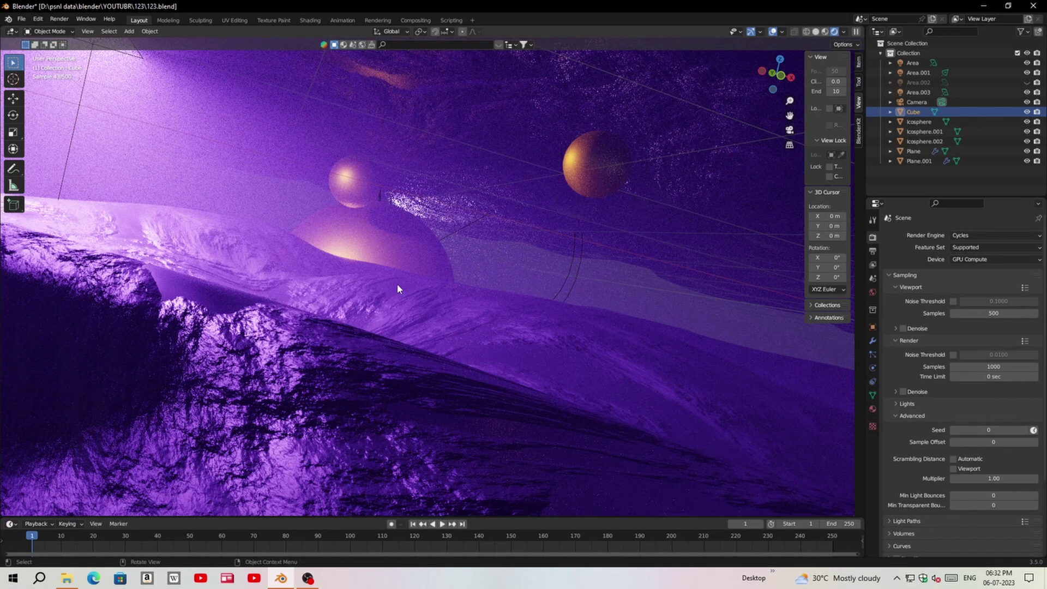
mouse_move(398, 284)
middle_down()
mouse_move(446, 286)
mouse_move(367, 276)
mouse_move(312, 292)
mouse_move(344, 288)
middle_up()
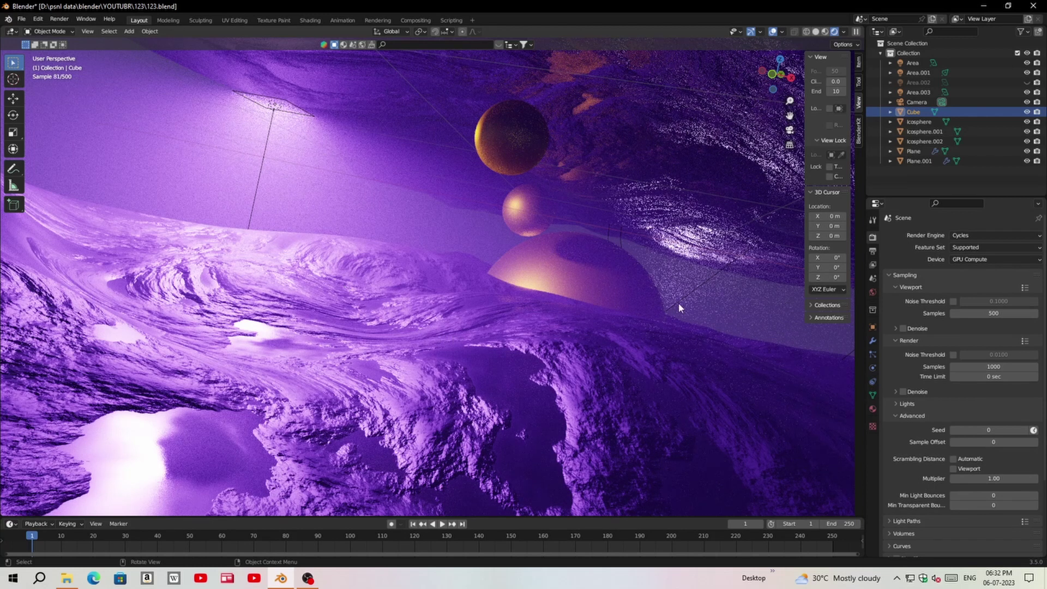
Toggle Solid then Rendered shading, minimize Blender, and open 1.png from the 123 folder.
click(825, 31)
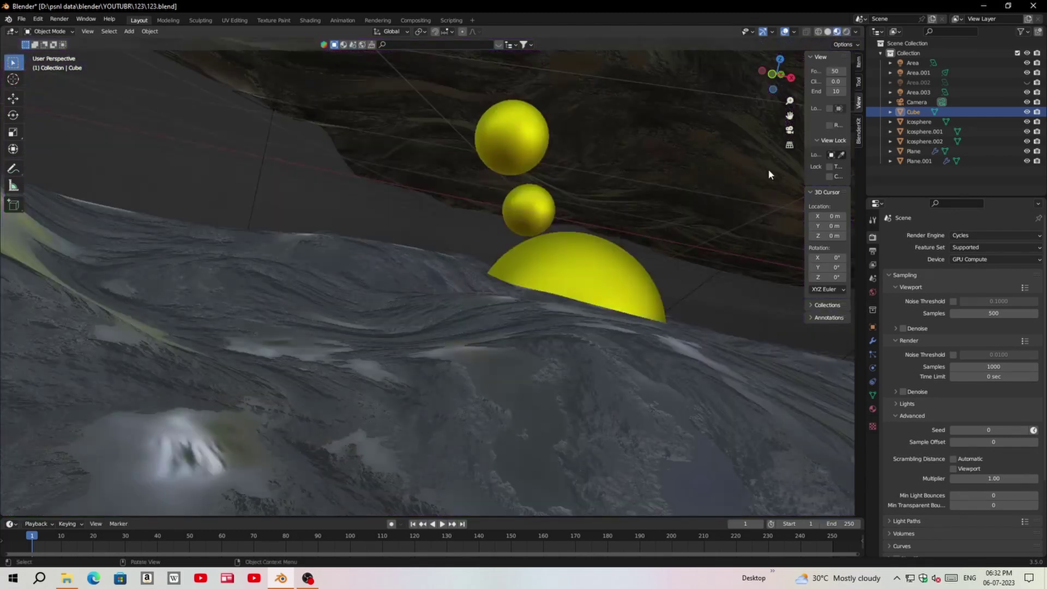
click(846, 32)
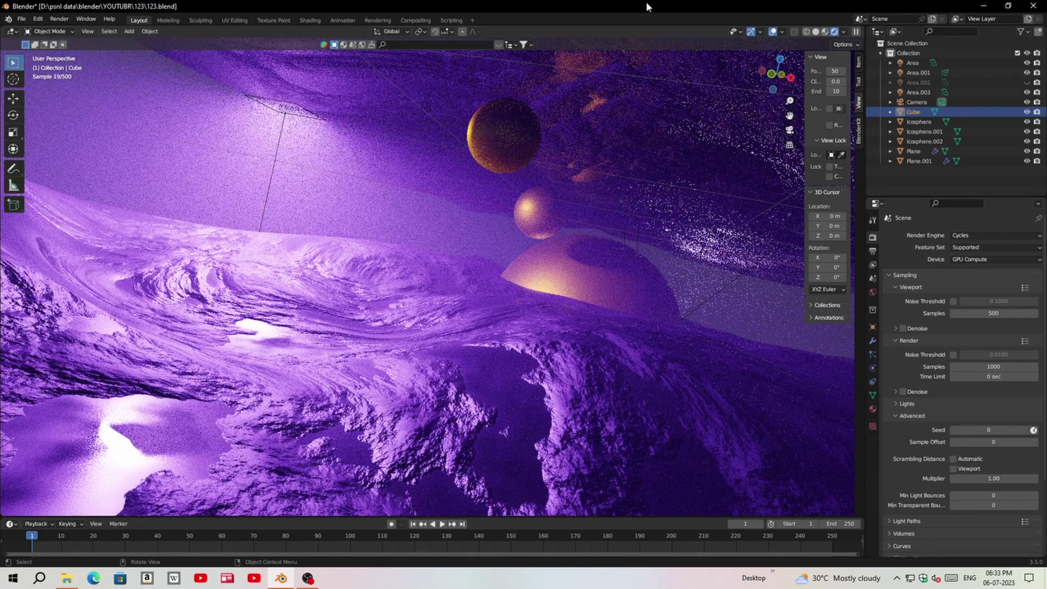
click(984, 6)
double_click(224, 131)
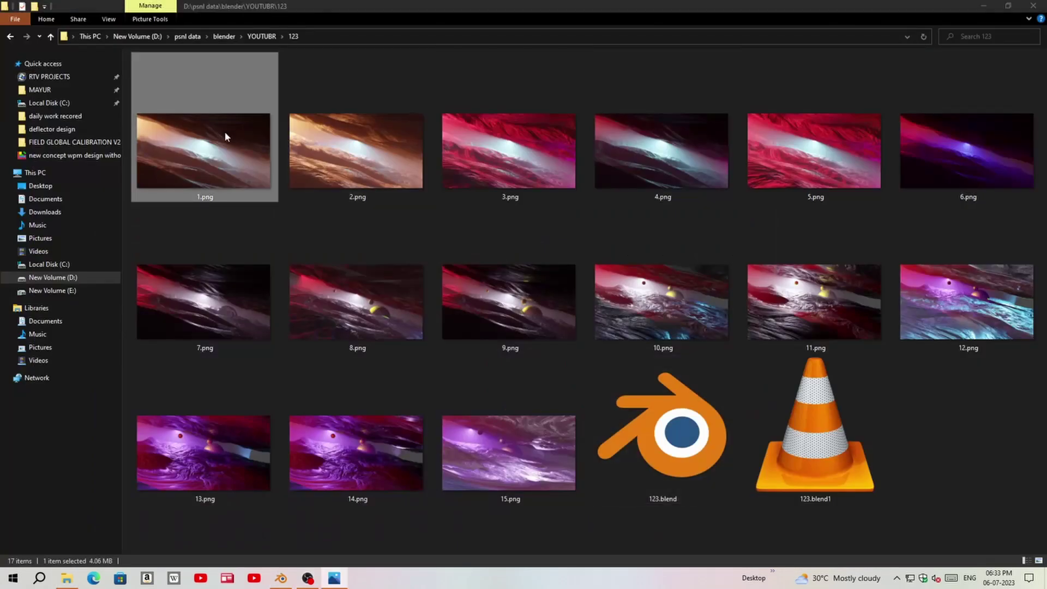
View 1.png full-screen in Photos and step through the colour variants, returning to the red/magenta one.
scroll(494, 272, up, 3)
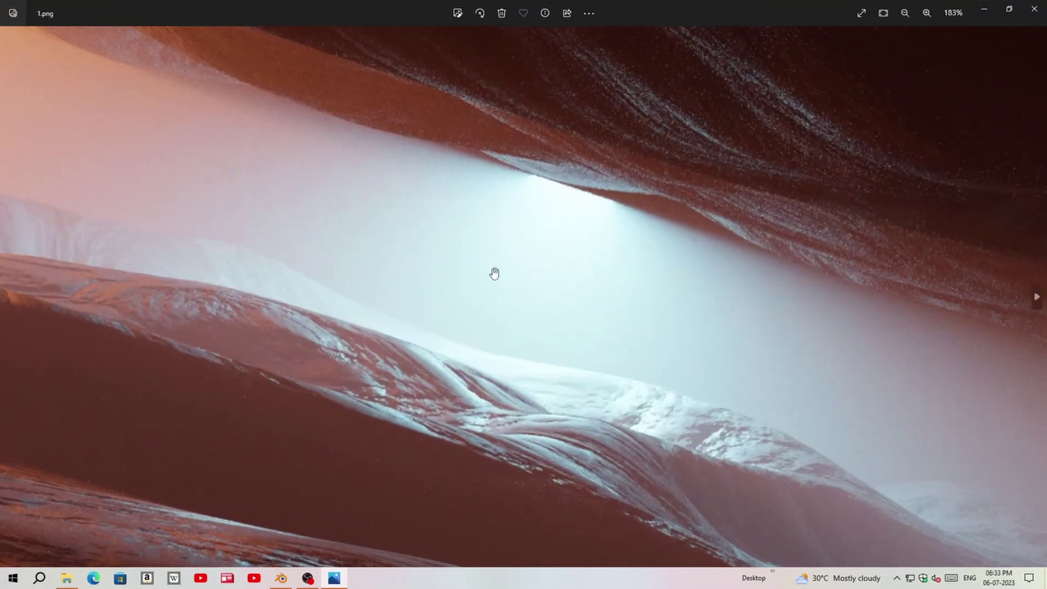
scroll(494, 271, down, 3)
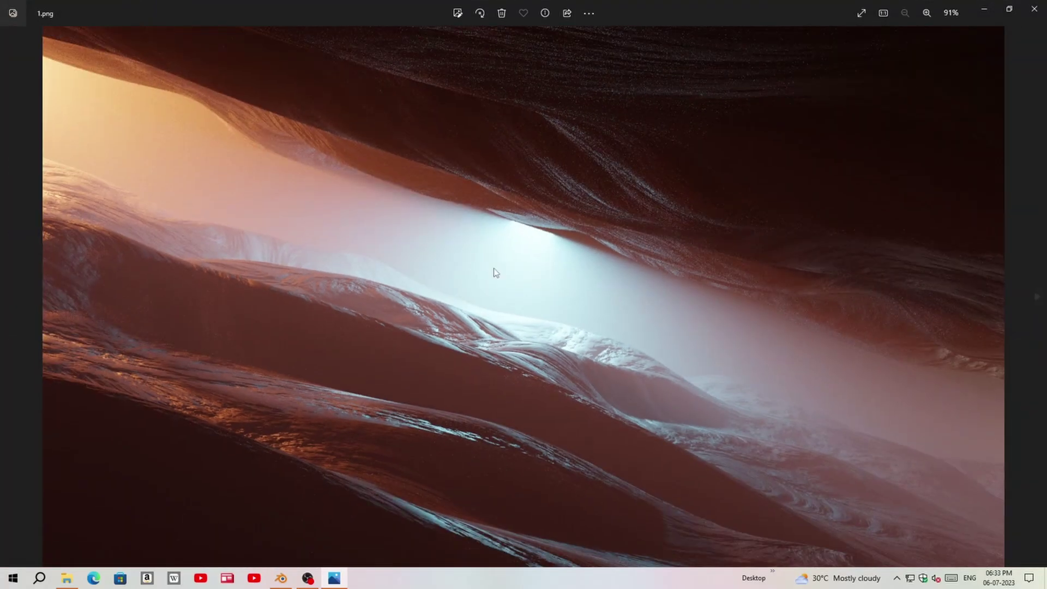
click(861, 14)
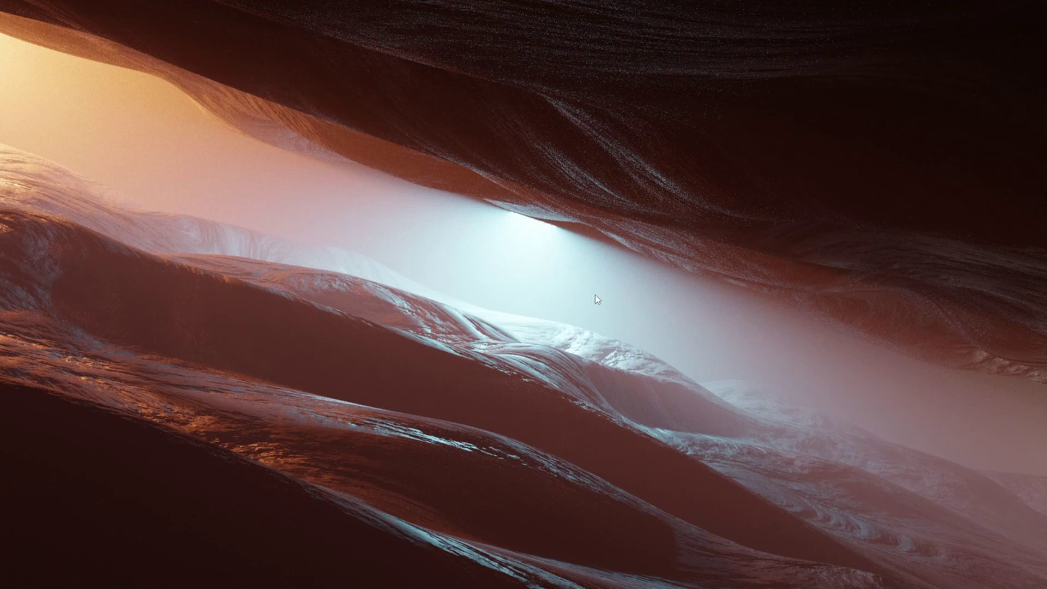
key(Right)
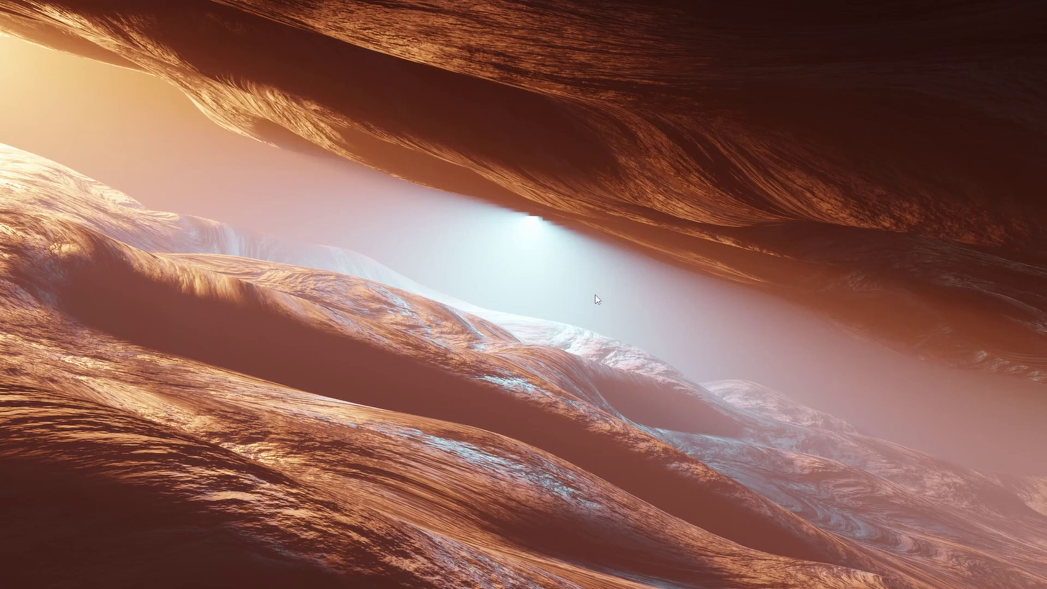
key(Right)
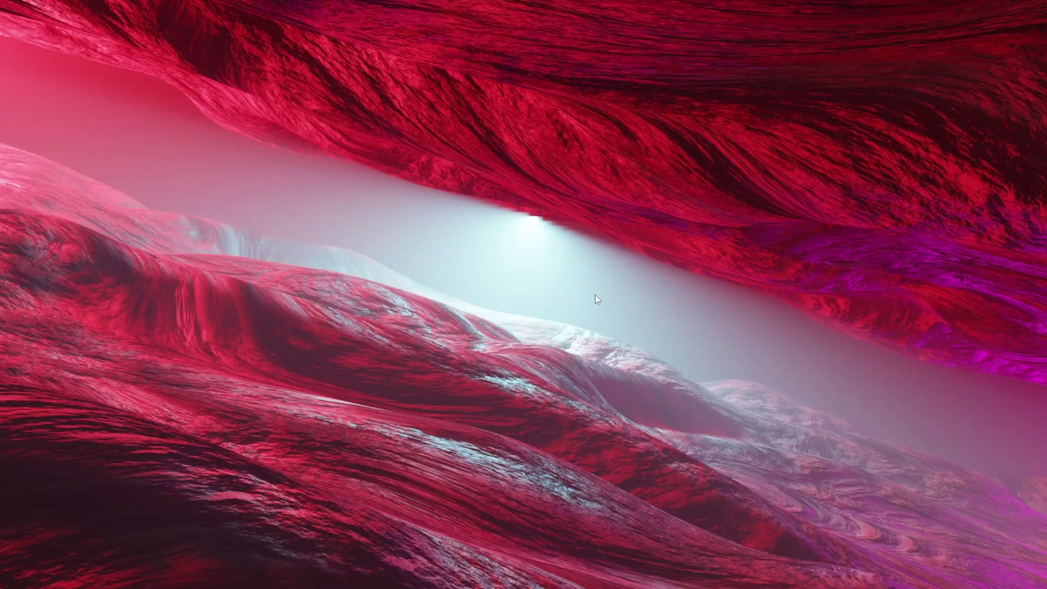
key(Right)
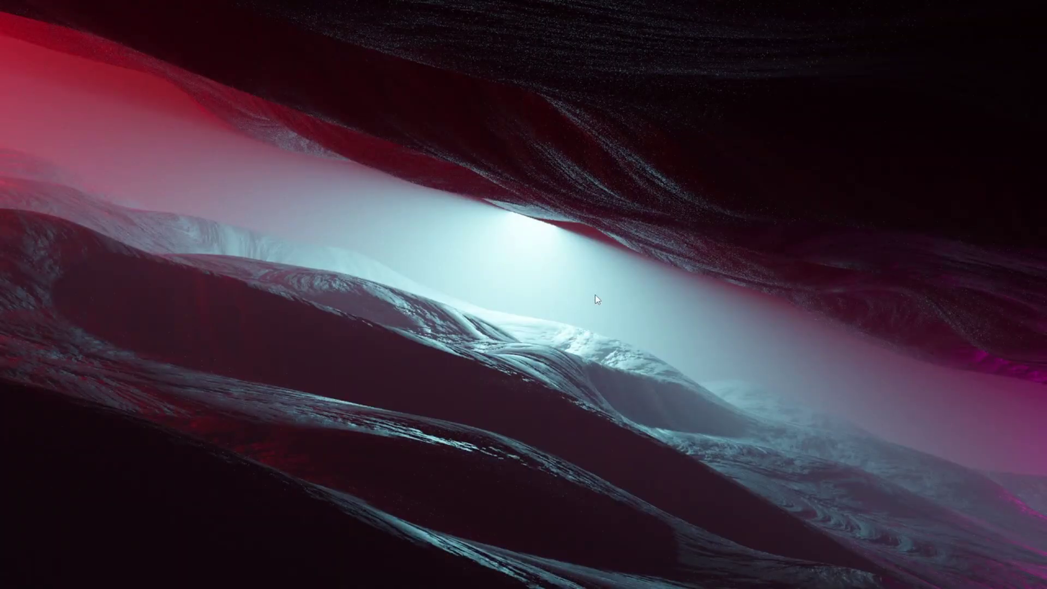
key(Right)
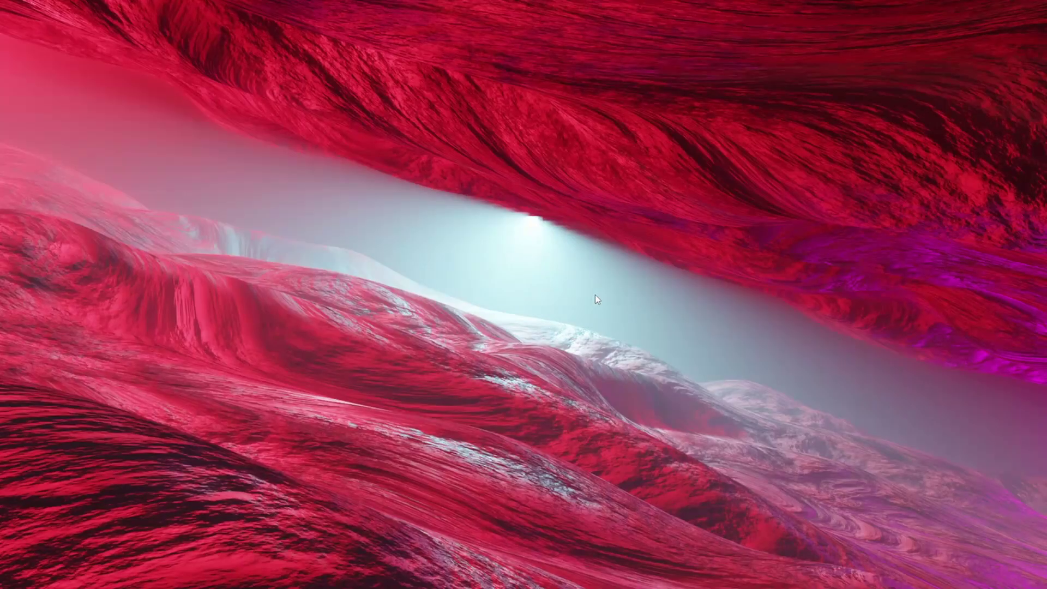